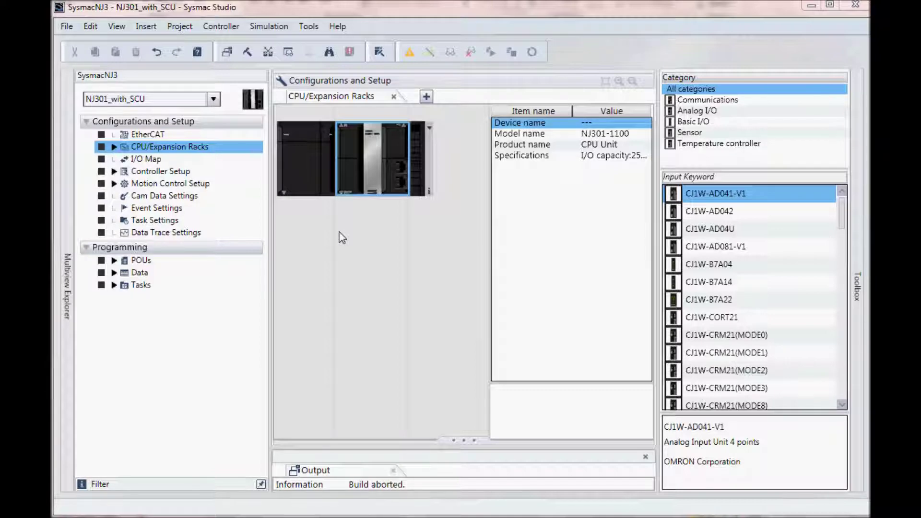
# Go online with the controller at 192.168.250.1, keeping the project's own name and serial ID
pyautogui.click(409, 53)
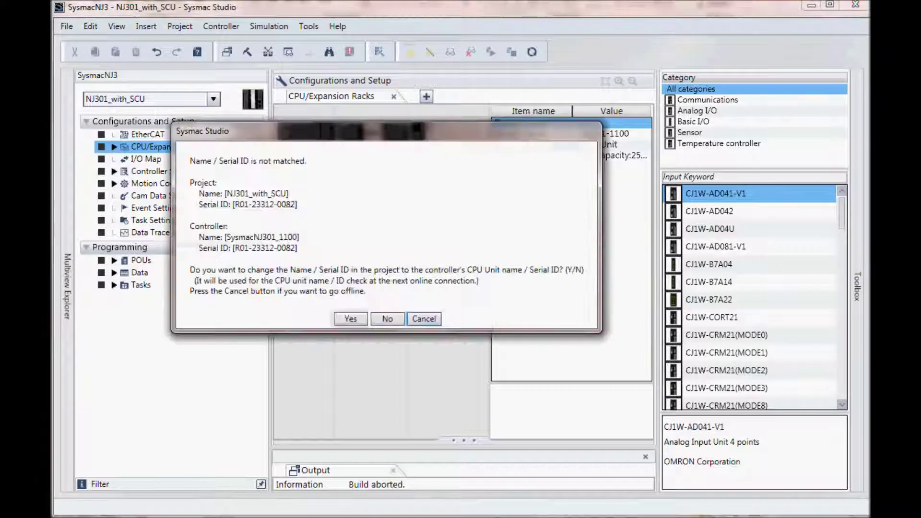
pyautogui.click(388, 321)
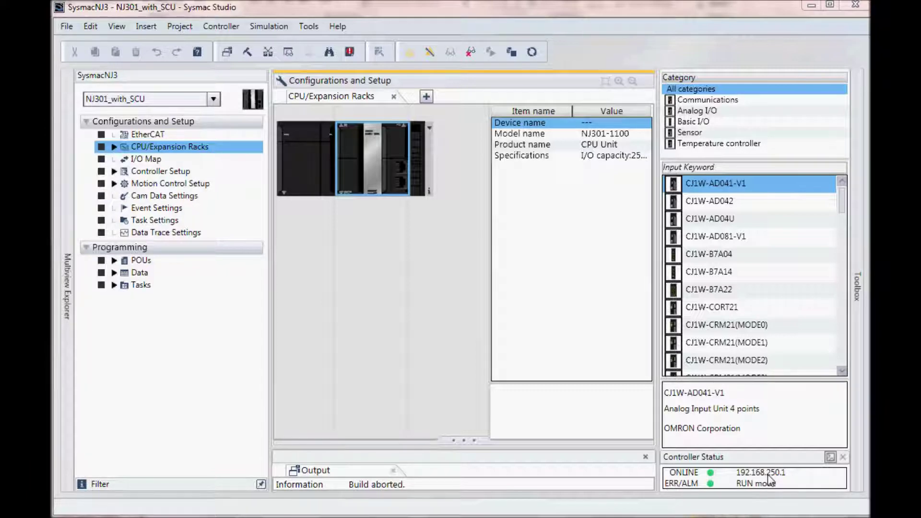
# Merge the controller's actual unit configuration, including the CJ1W-SCU22, into the CPU rack, then go offline
pyautogui.rightClick(372, 143)
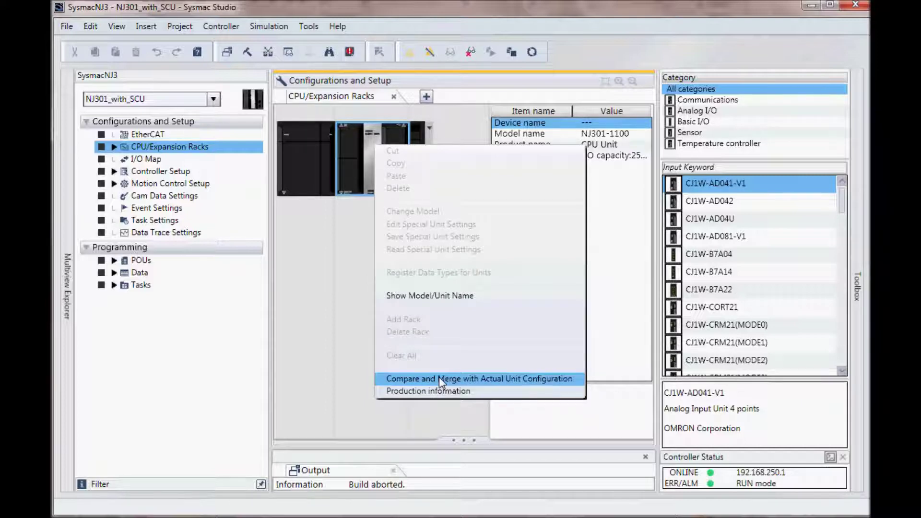
pyautogui.click(439, 378)
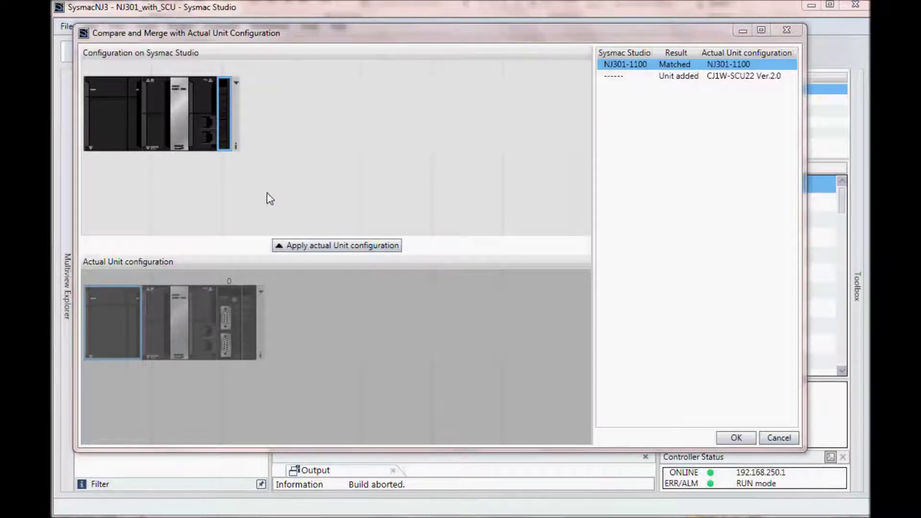
pyautogui.click(317, 247)
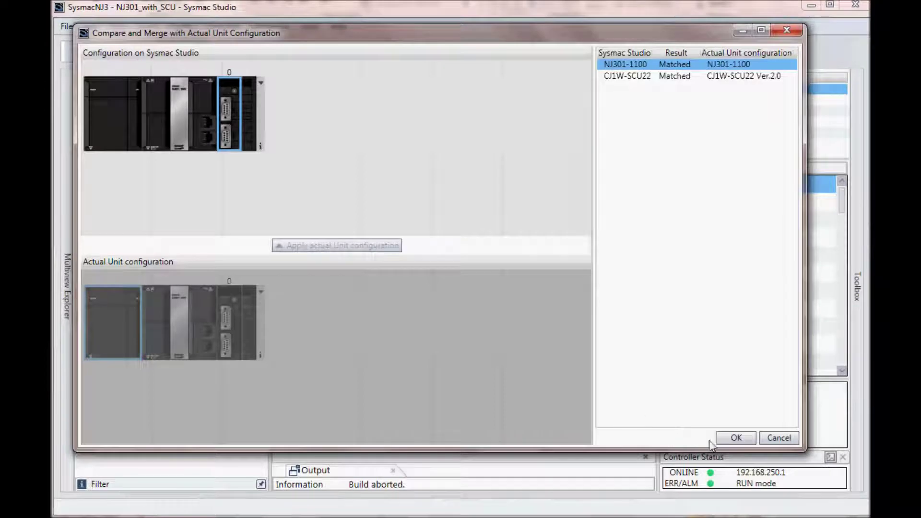
pyautogui.click(735, 438)
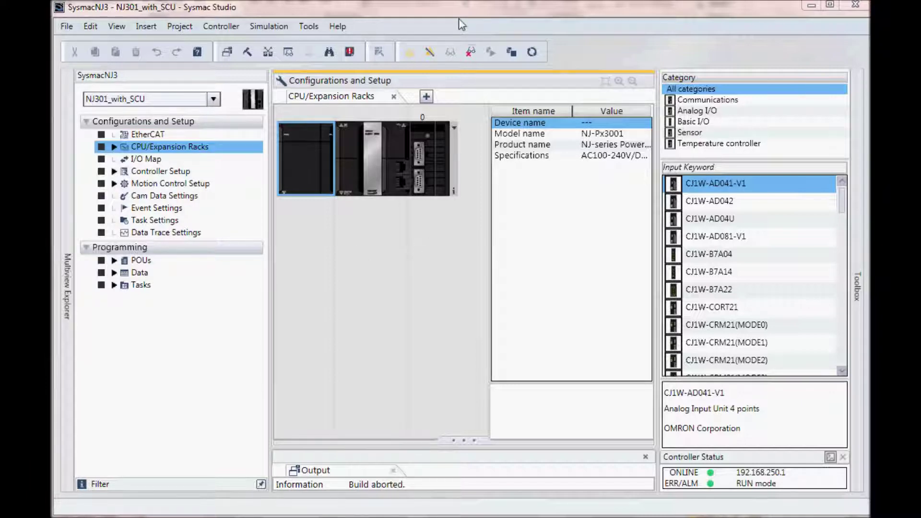
pyautogui.click(430, 52)
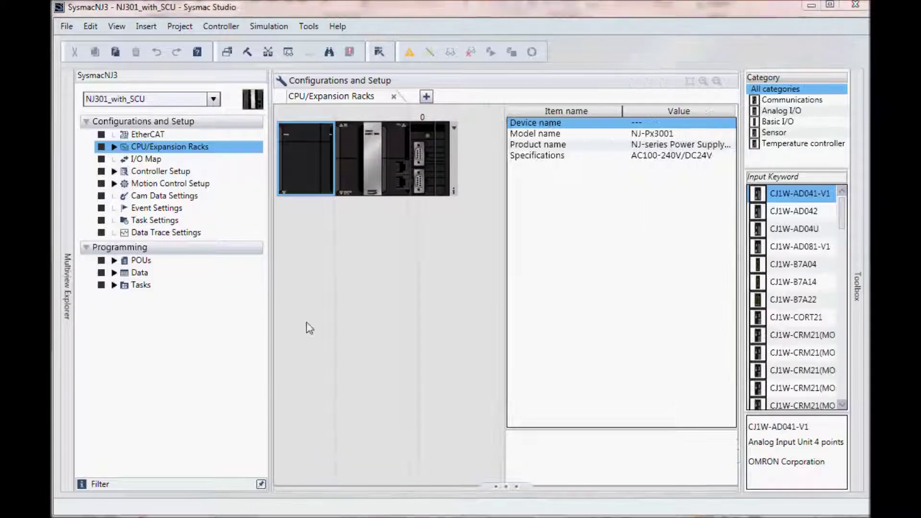
# Select the CJ1W-SCU22 unit (J01, Unit No. 0) and its Special Unit Settings property
pyautogui.click(418, 180)
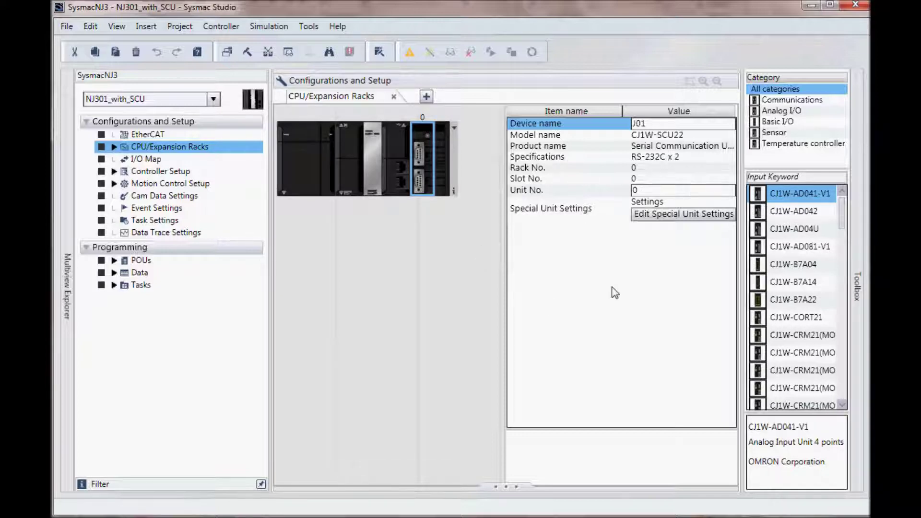
pyautogui.click(661, 217)
# Open the SCU22 Special Unit Settings editor filtered to the Port1 Settings group
pyautogui.click(660, 218)
pyautogui.click(660, 217)
pyautogui.click(664, 213)
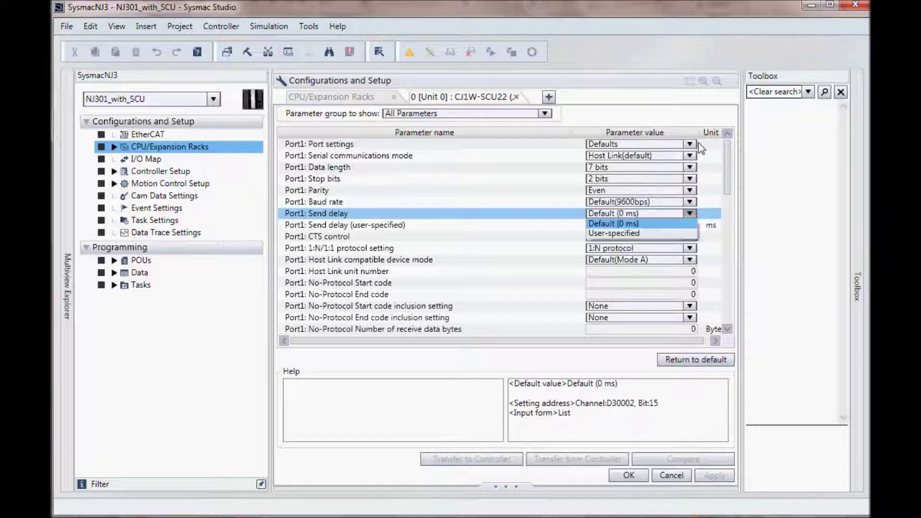
pyautogui.click(545, 113)
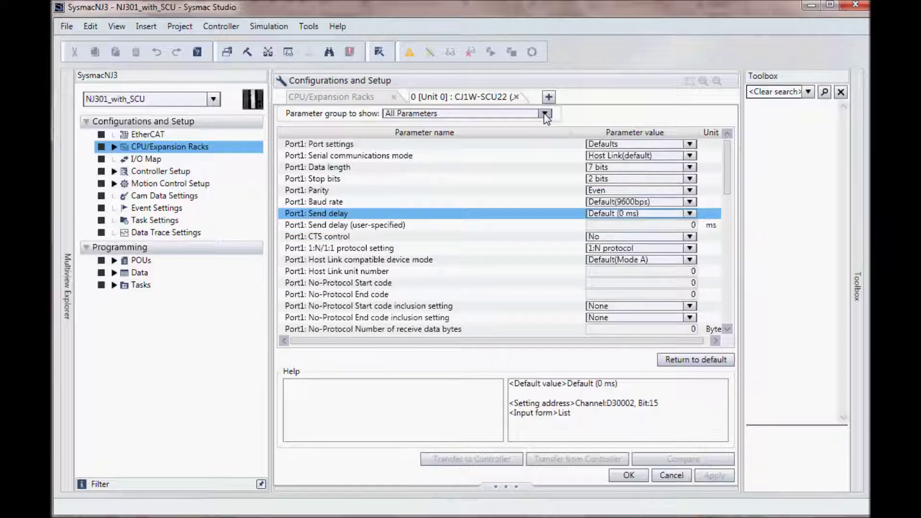
pyautogui.click(544, 114)
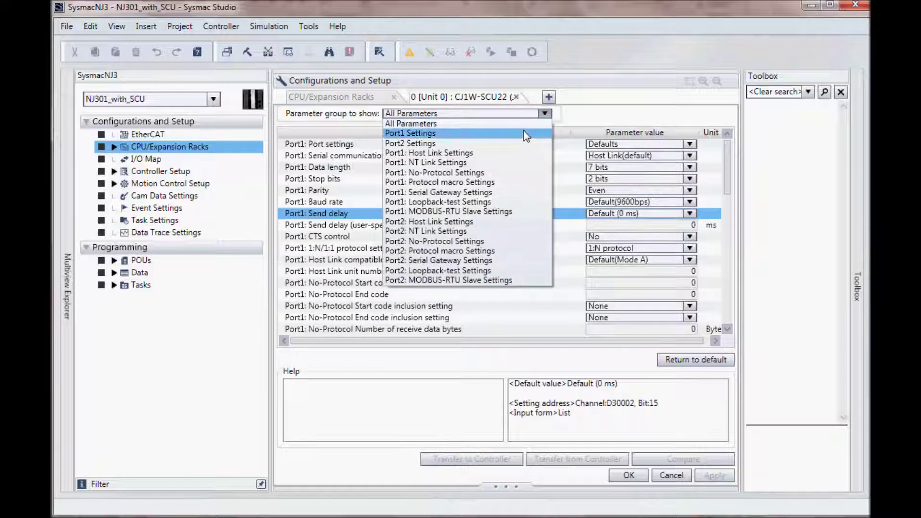
pyautogui.click(524, 135)
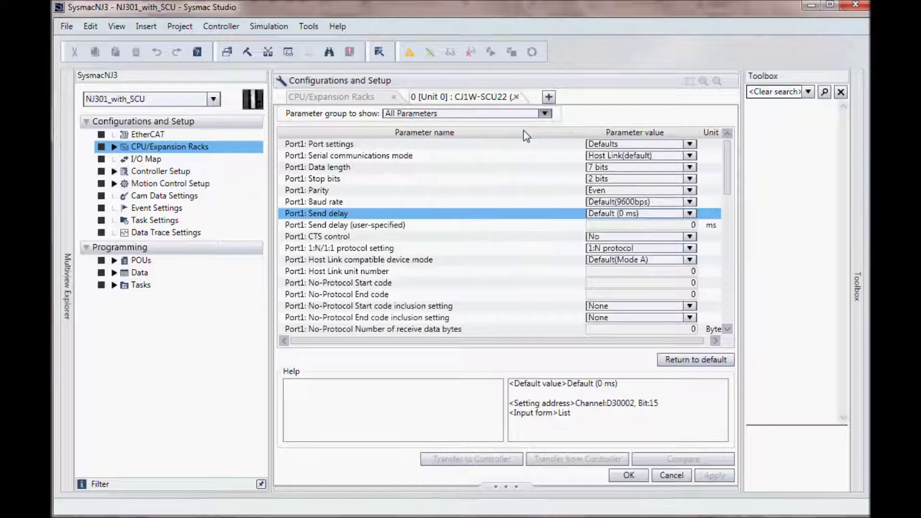
# Set Port1 to User settings, Host Link mode and 115200bps baud rate, and confirm
pyautogui.click(689, 144)
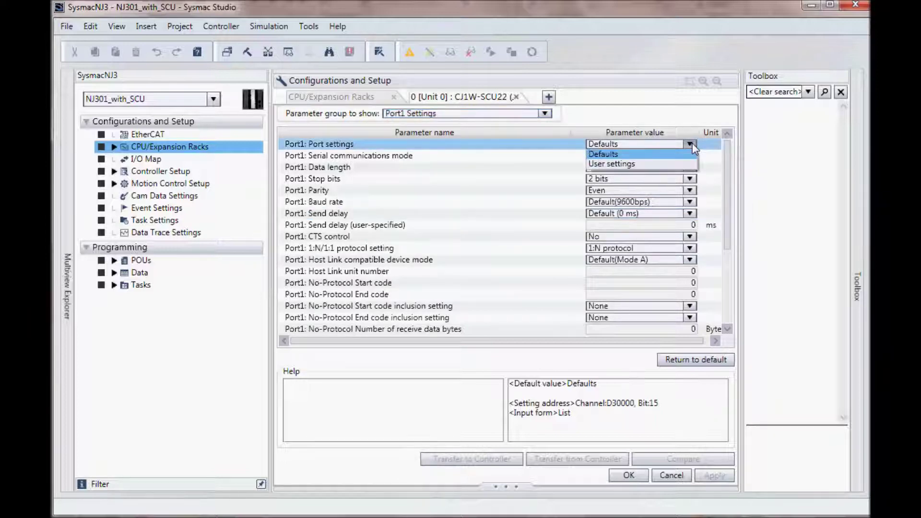
pyautogui.click(665, 162)
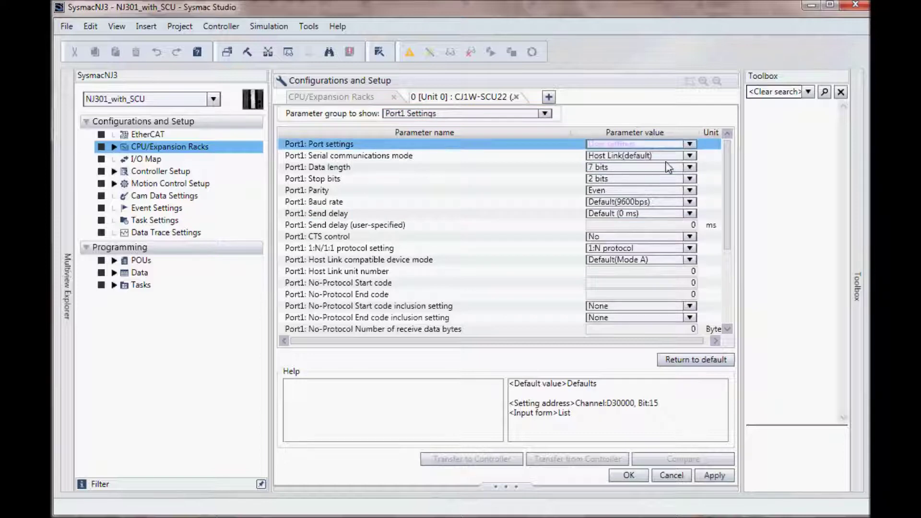
pyautogui.click(691, 156)
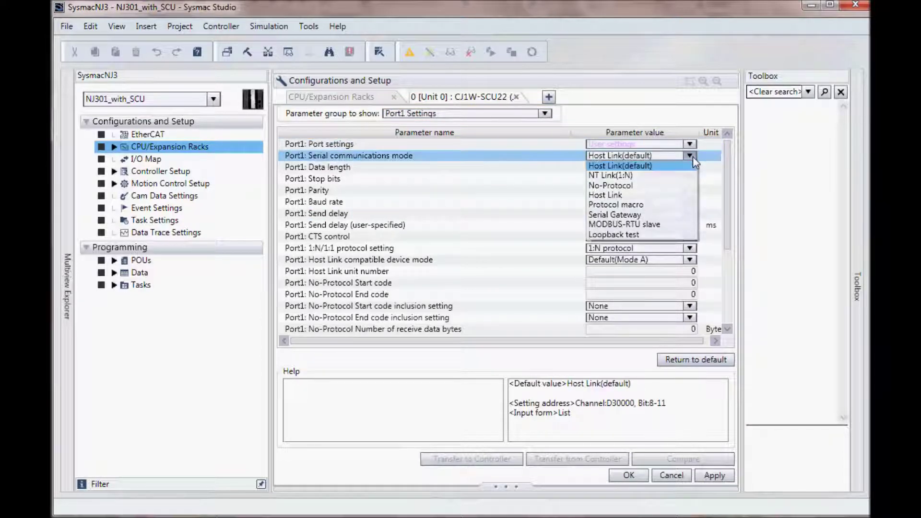
pyautogui.click(646, 195)
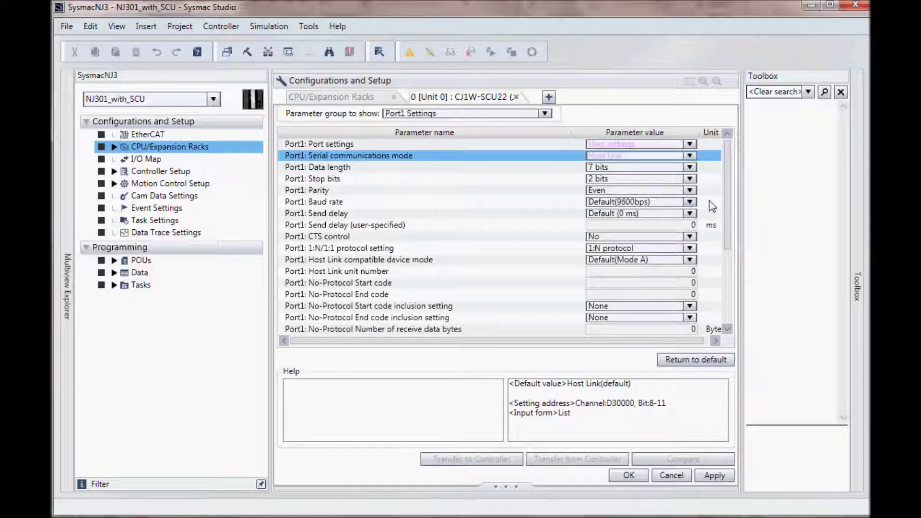
pyautogui.click(690, 203)
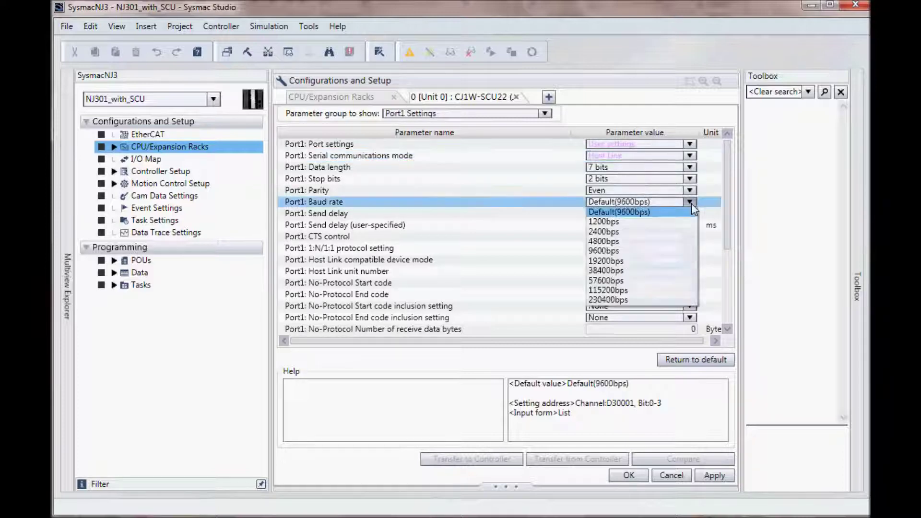
pyautogui.click(625, 289)
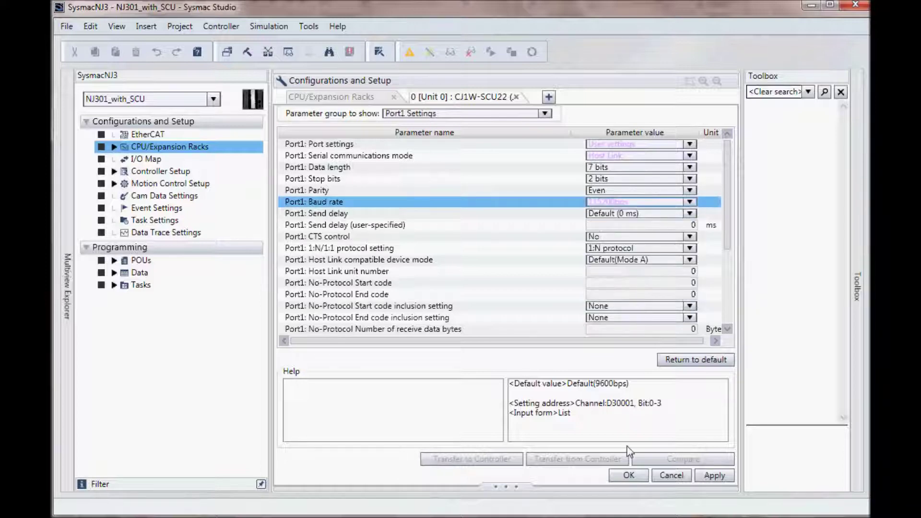
pyautogui.click(628, 477)
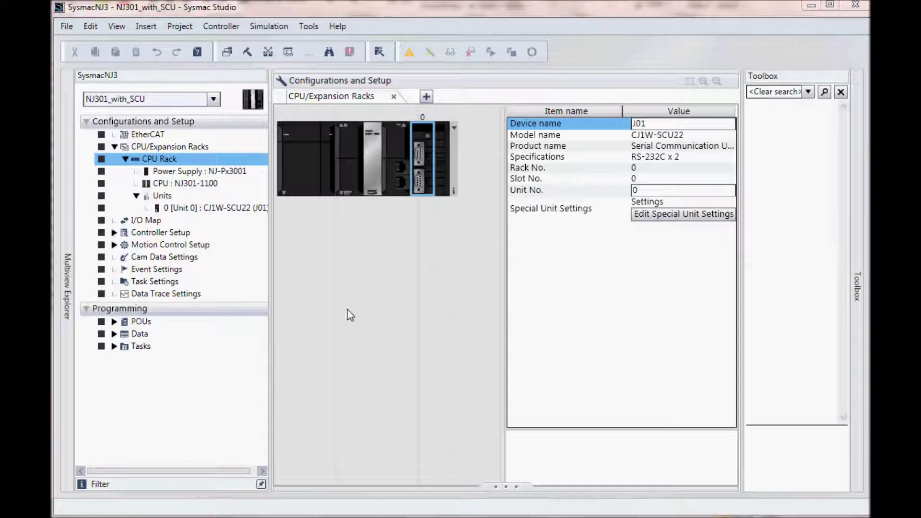
# Open Global Variables under Programming > Data and add a new variable row
pyautogui.click(114, 334)
pyautogui.doubleClick(163, 360)
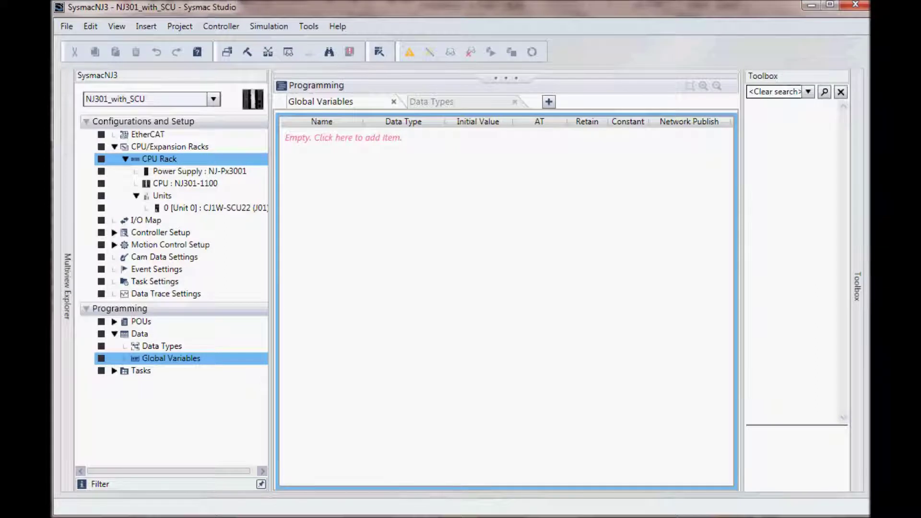
pyautogui.click(396, 159)
# Name the new variable Data0 and set its data type to DINT
pyautogui.rightClick(397, 158)
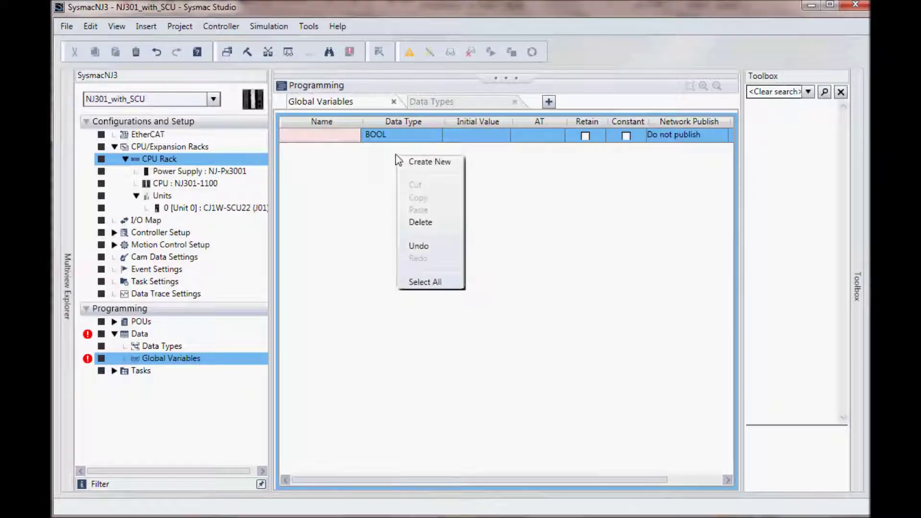
pyautogui.click(337, 139)
pyautogui.write('Data0')
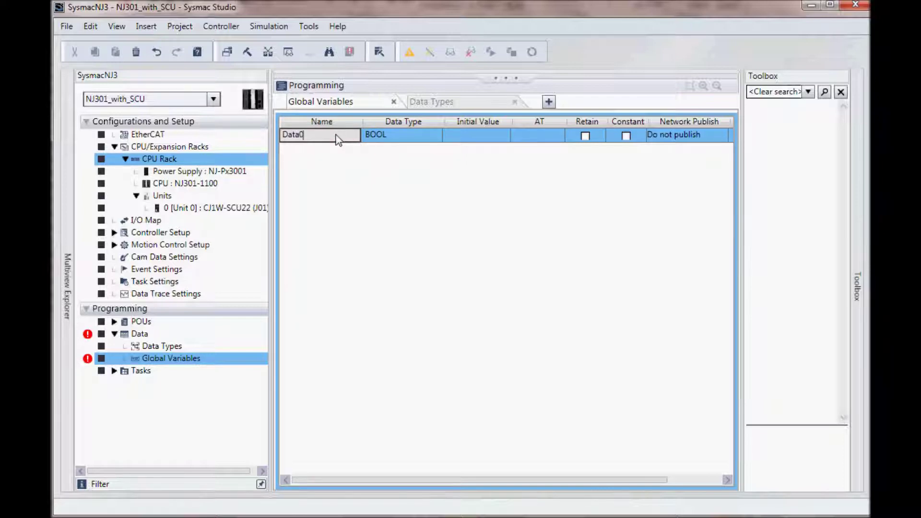
pyautogui.press('Tab')
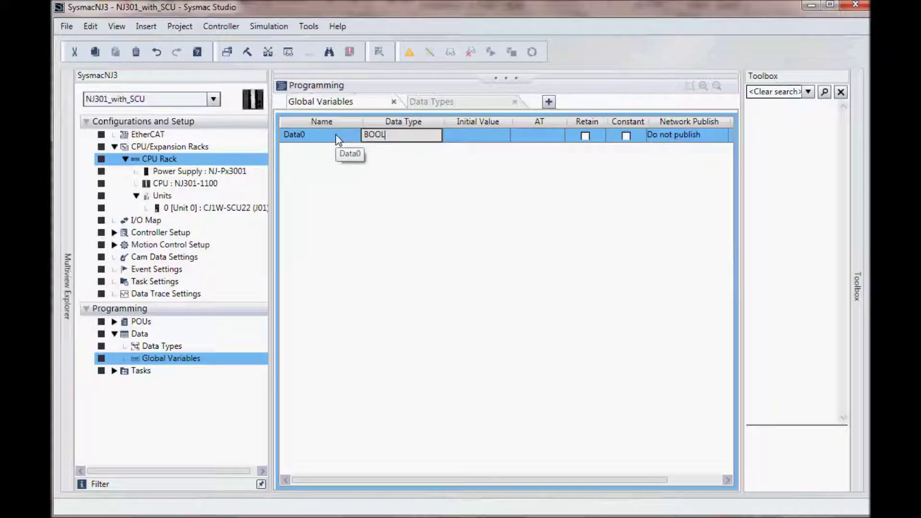
pyautogui.press('BackSpace')
pyautogui.write('d')
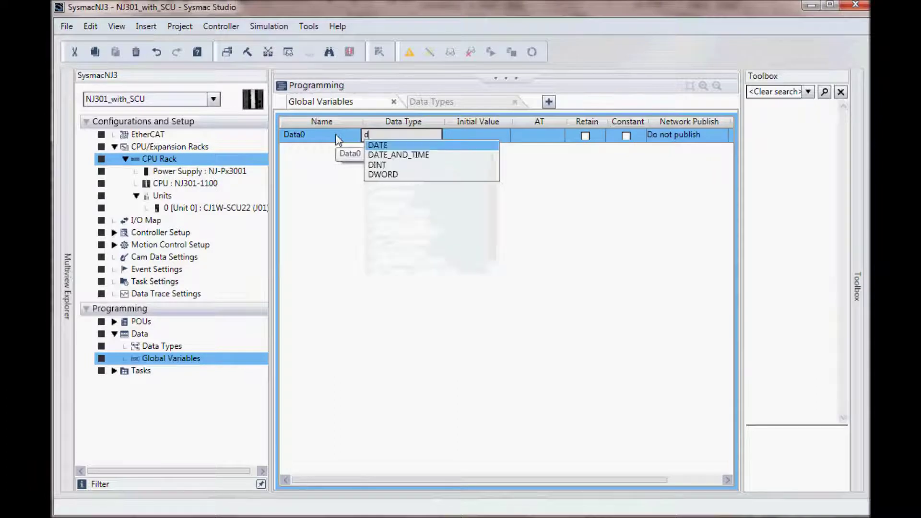
pyautogui.press('Down')
pyautogui.press('Down')
pyautogui.press('Return')
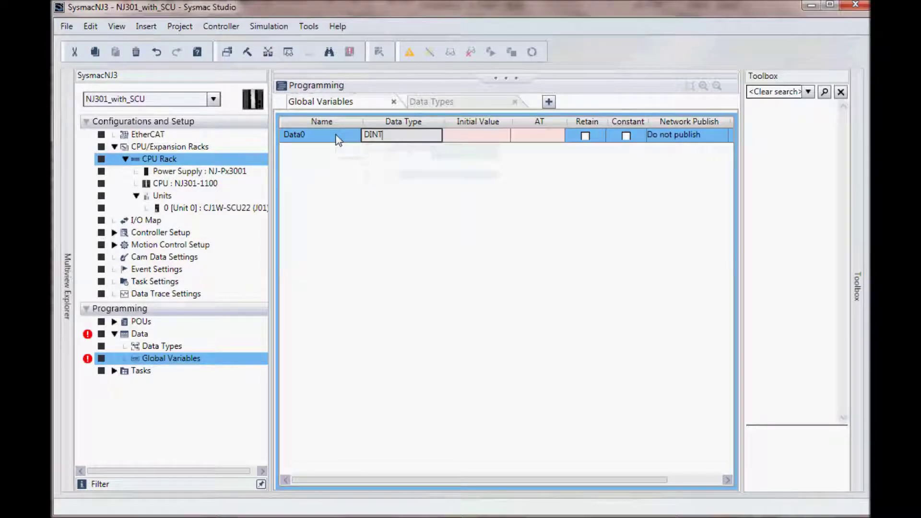
# Map Data0 to address %D0 and enable Retain
pyautogui.click(542, 134)
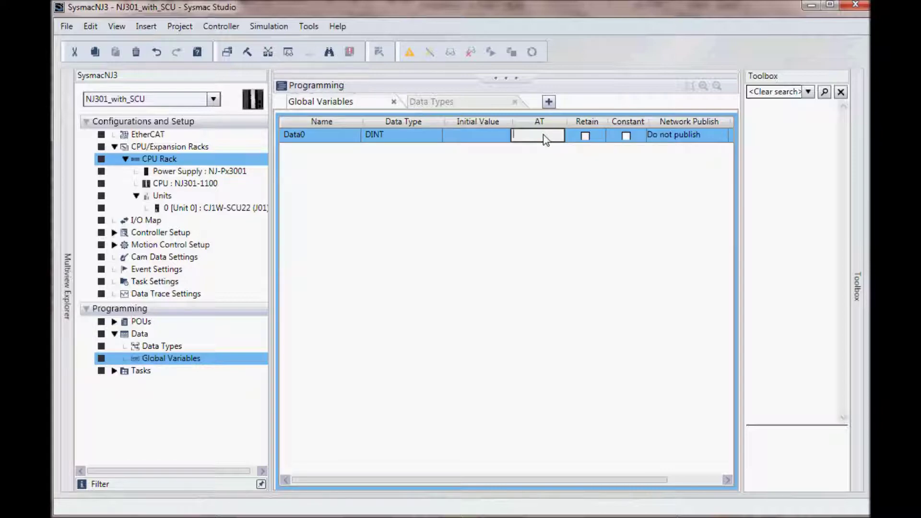
pyautogui.write('%d0')
pyautogui.press('Tab')
pyautogui.moveTo(584, 139)
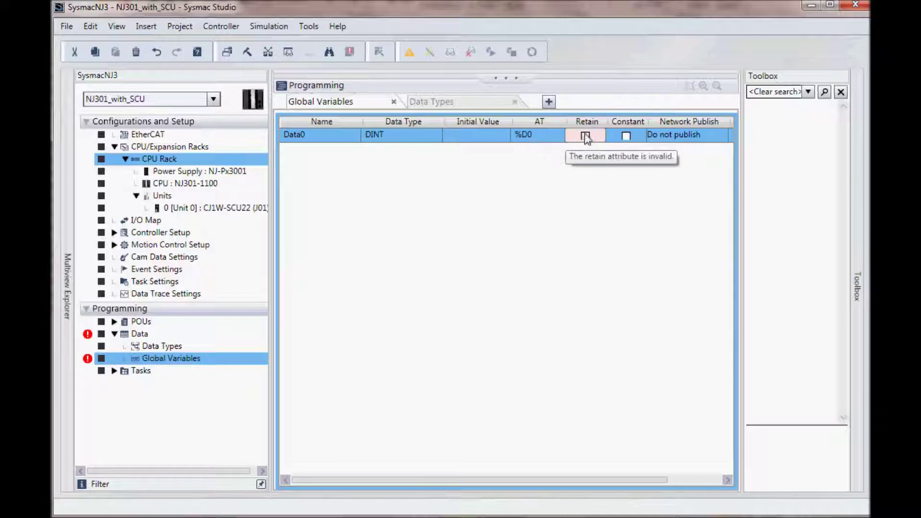
pyautogui.click(585, 136)
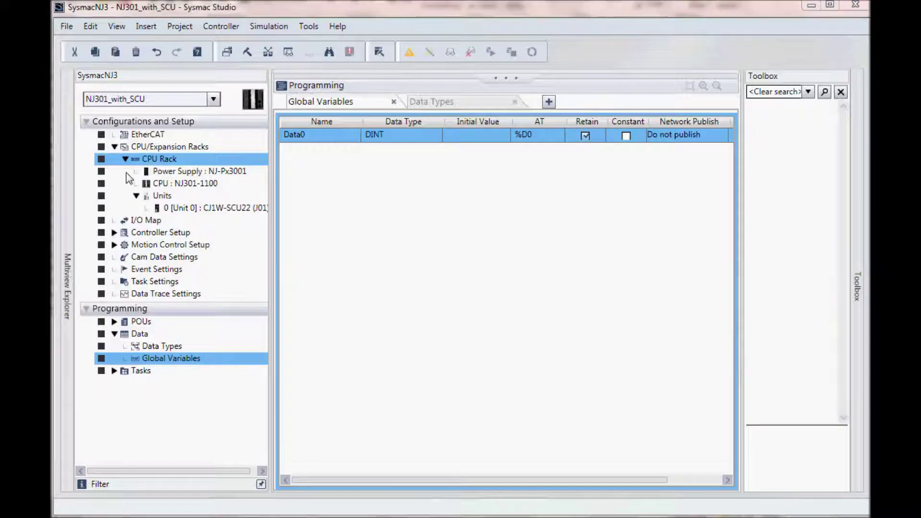
# Paste the copied variables Data1–Data9, CIO_100–CIO_105, H_0, H_1000 and W_0 into the table
pyautogui.rightClick(346, 210)
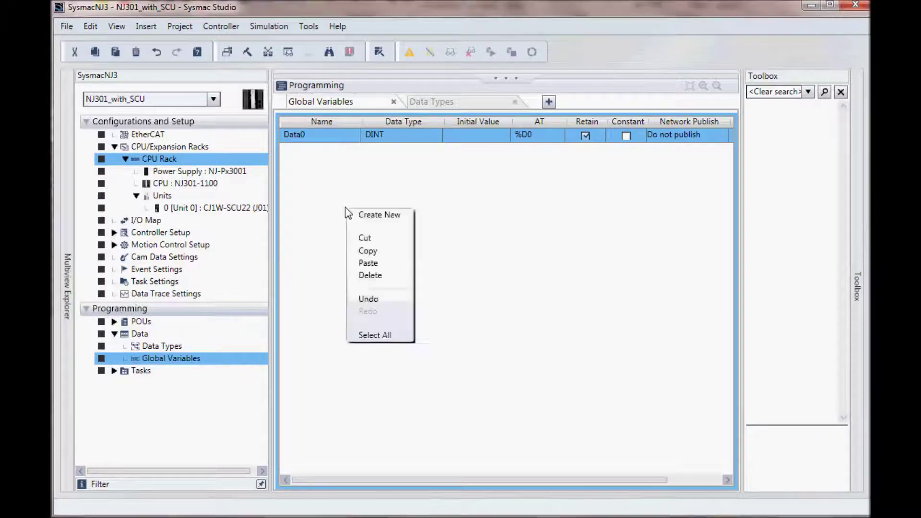
pyautogui.click(372, 263)
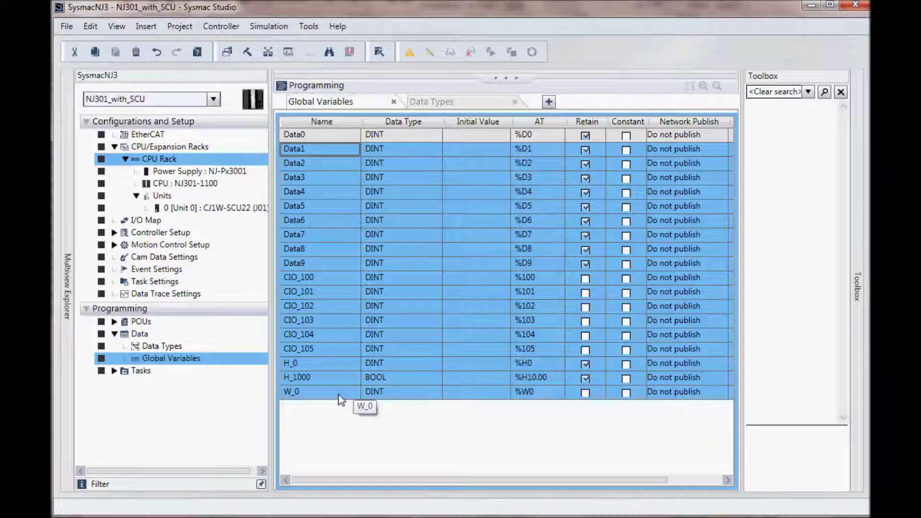
pyautogui.click(172, 26)
# Rebuild the whole controller project and reconnect online to the controller
pyautogui.click(195, 83)
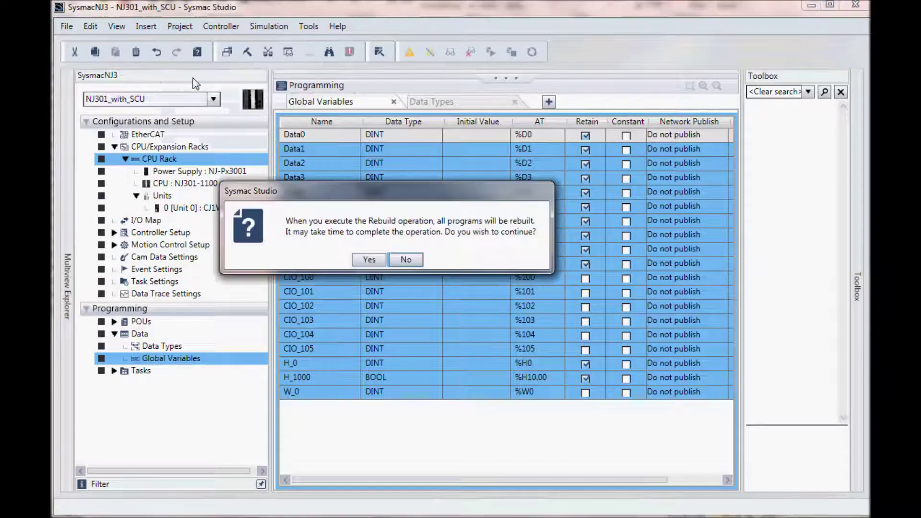
pyautogui.click(372, 259)
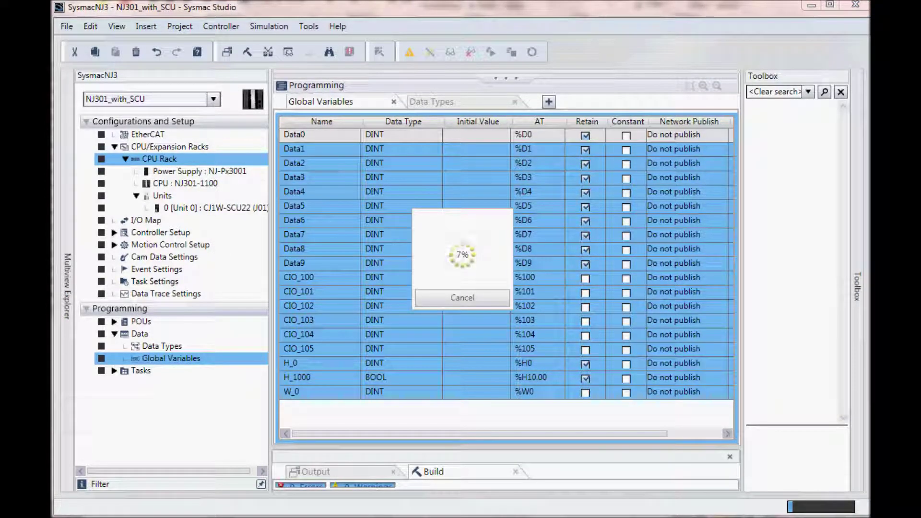
pyautogui.click(407, 53)
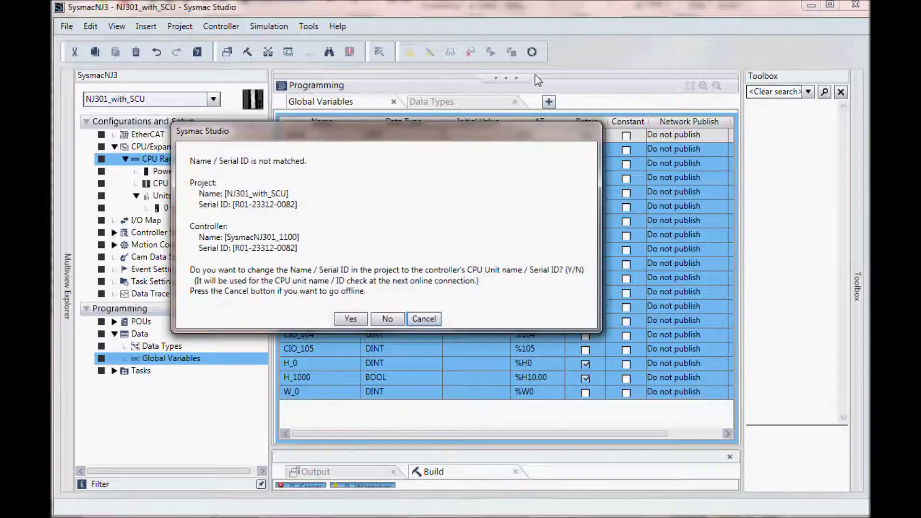
# Keep the project's name and serial ID, transfer the project to the controller, and return it to RUN
pyautogui.click(388, 318)
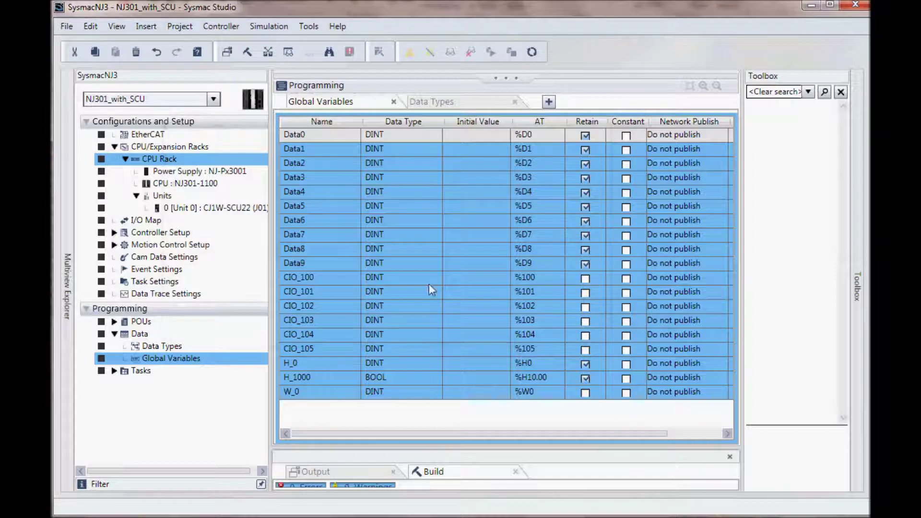
pyautogui.click(532, 53)
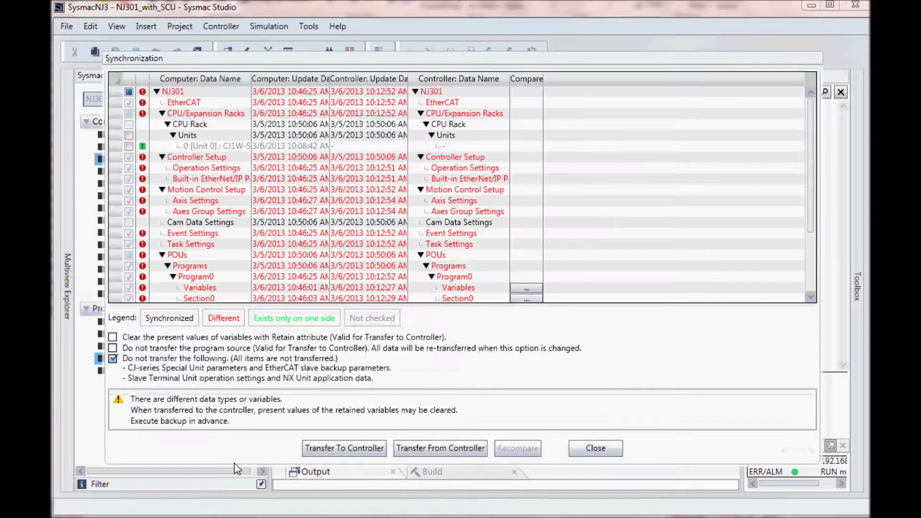
pyautogui.click(335, 448)
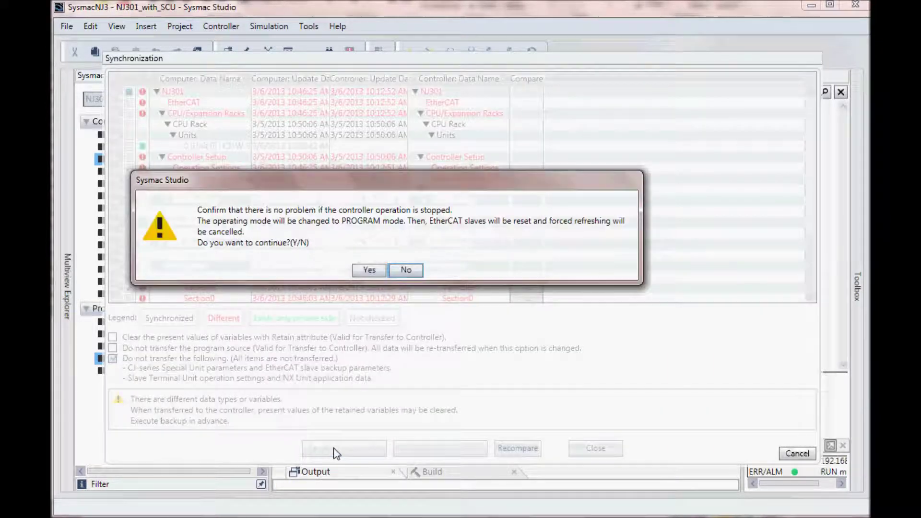
pyautogui.click(372, 269)
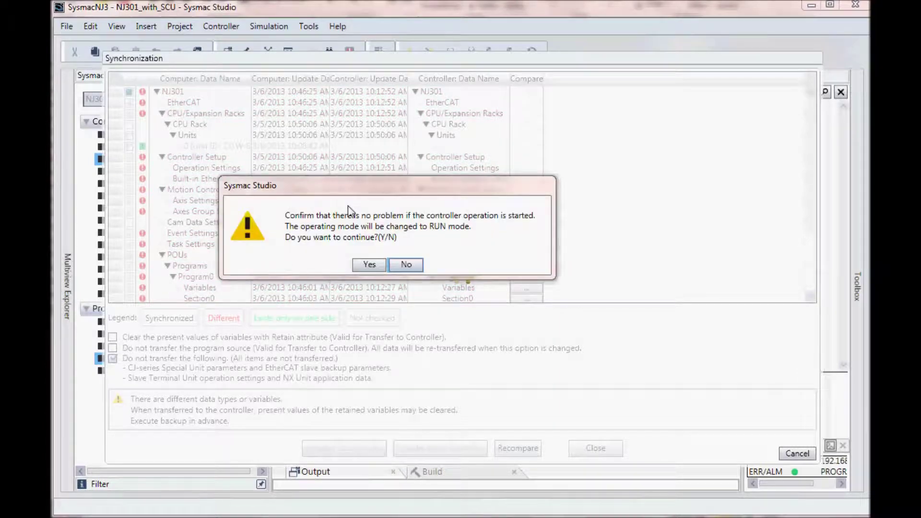
pyautogui.click(367, 266)
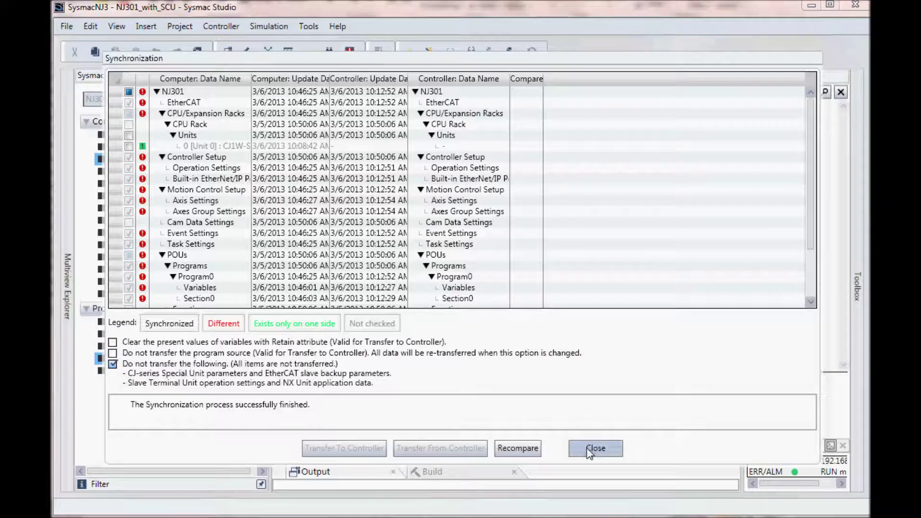
pyautogui.click(594, 448)
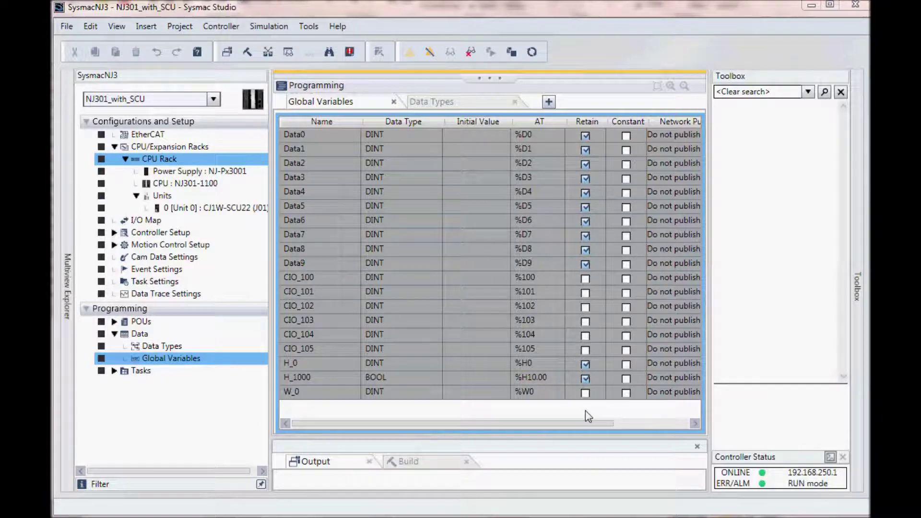
# Resize the panels and show the Watch1 watch list
pyautogui.moveTo(584, 439); pyautogui.dragTo(586, 411)
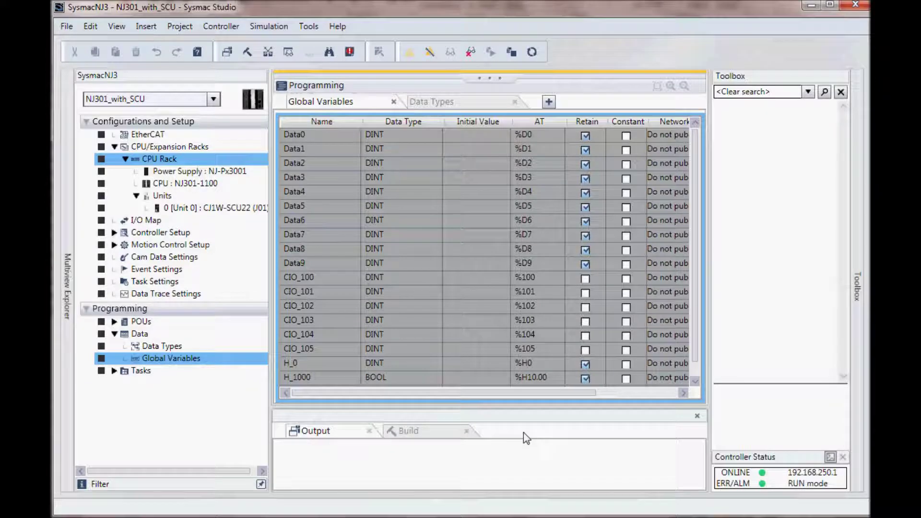
pyautogui.hotkey('alt', '3')
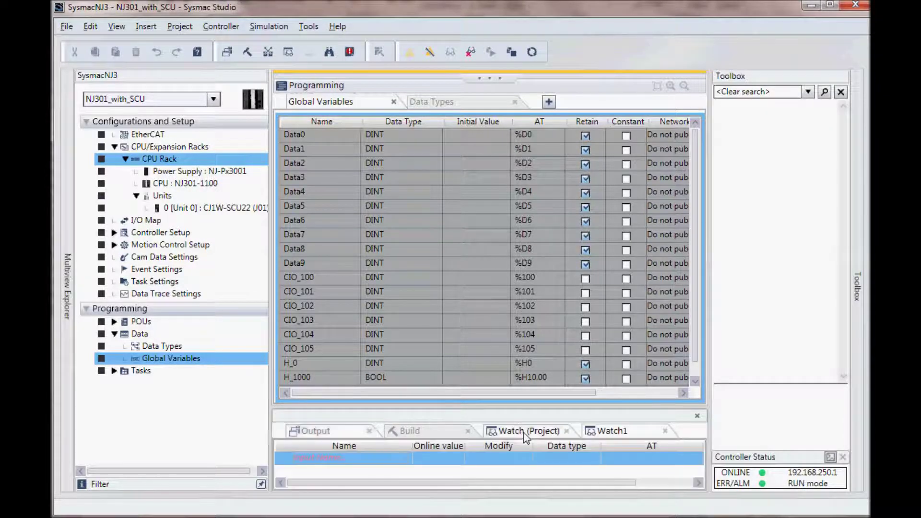
pyautogui.click(603, 430)
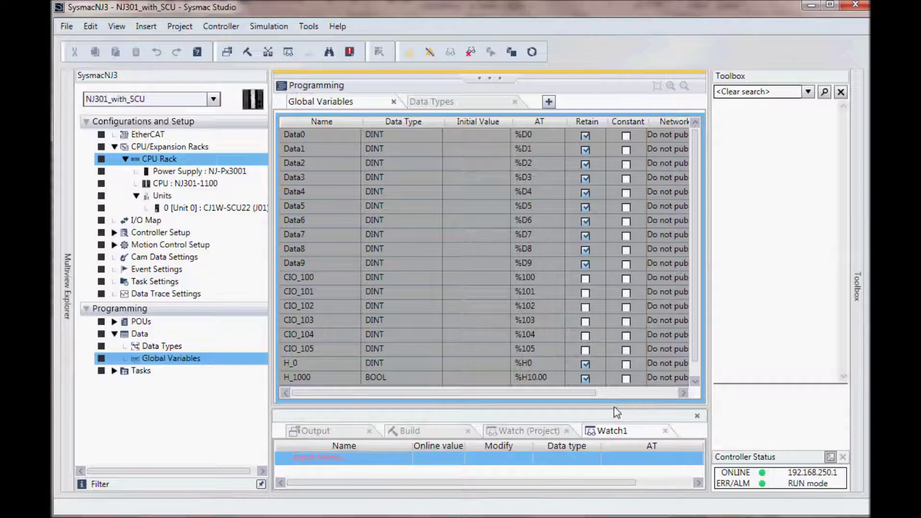
pyautogui.moveTo(615, 407); pyautogui.dragTo(610, 346)
# Add Data0, Data5 and Data9 to the Watch1 list to monitor their online values
pyautogui.click(349, 394)
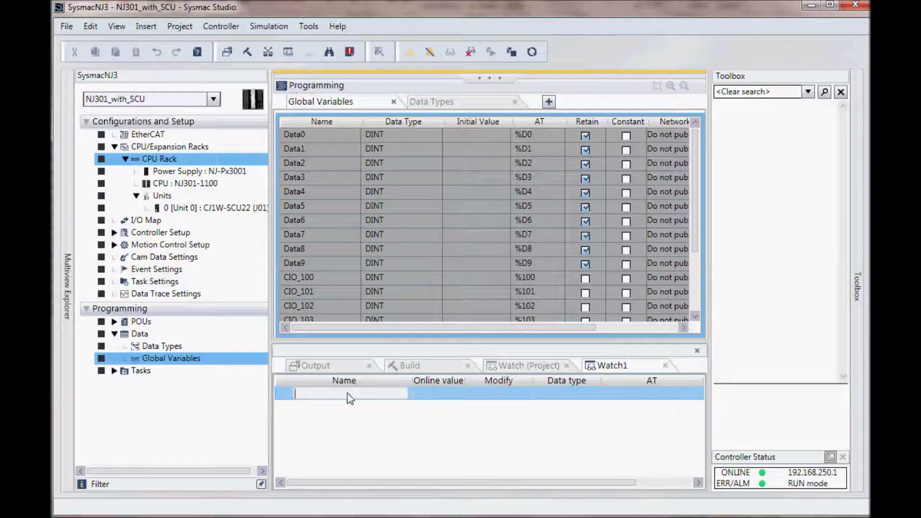
pyautogui.write('d')
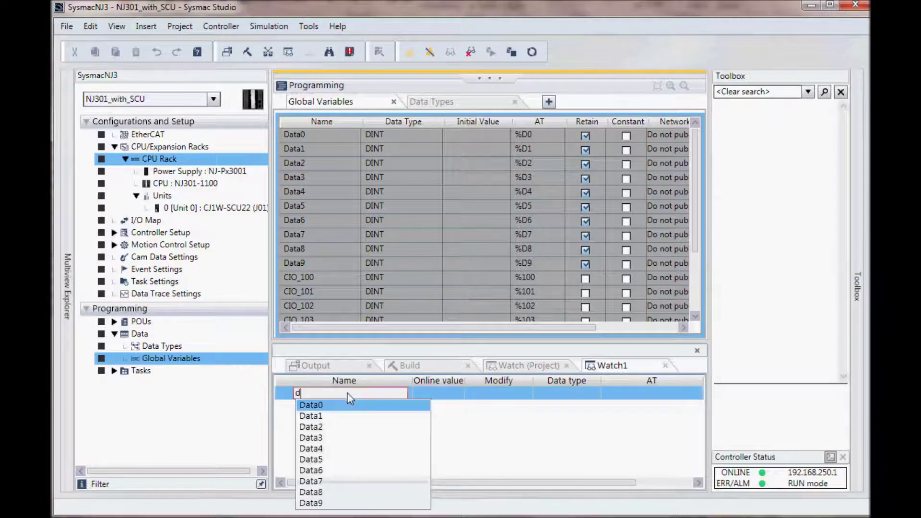
pyautogui.press('Return')
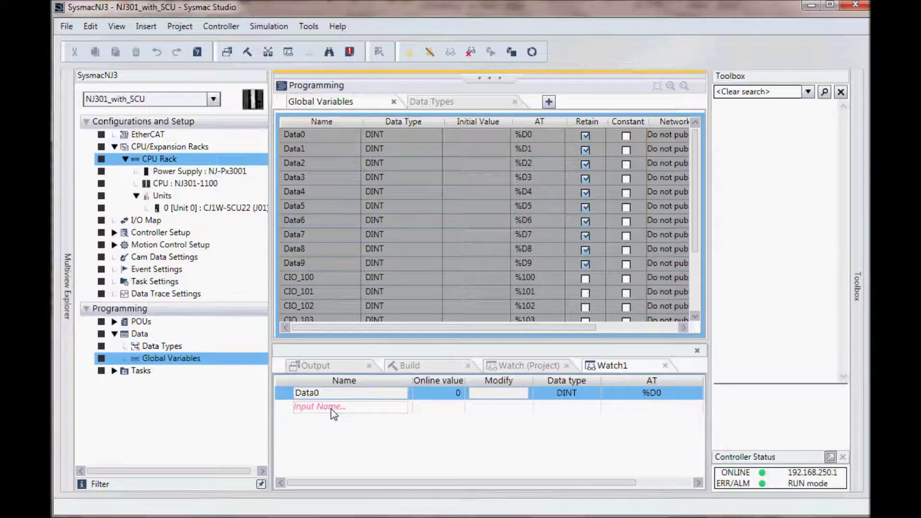
pyautogui.click(331, 407)
pyautogui.write('da')
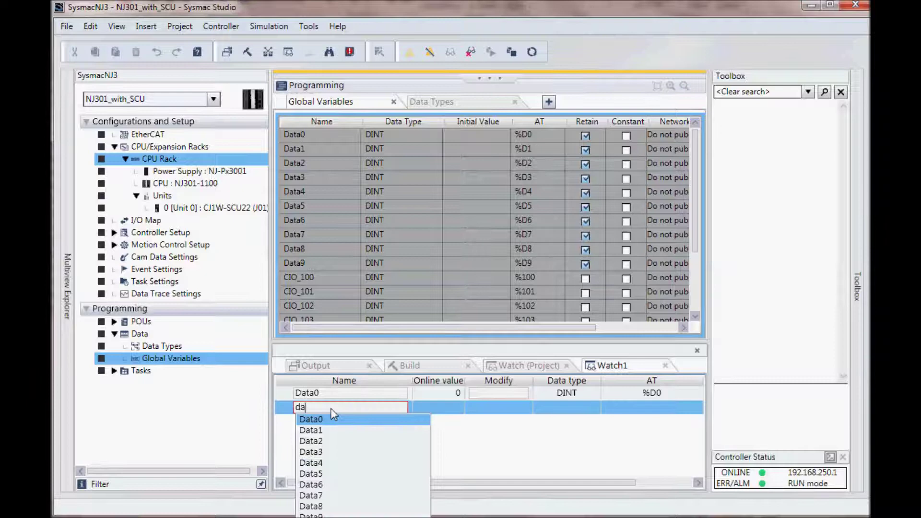
pyautogui.press('Down')
pyautogui.press('Down')
pyautogui.press('Down')
pyautogui.press('Down')
pyautogui.press('Down')
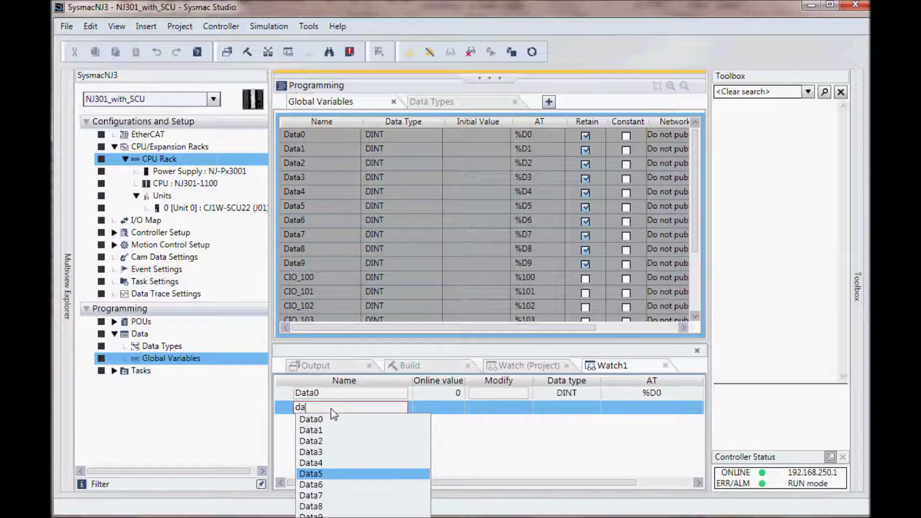
pyautogui.press('Return')
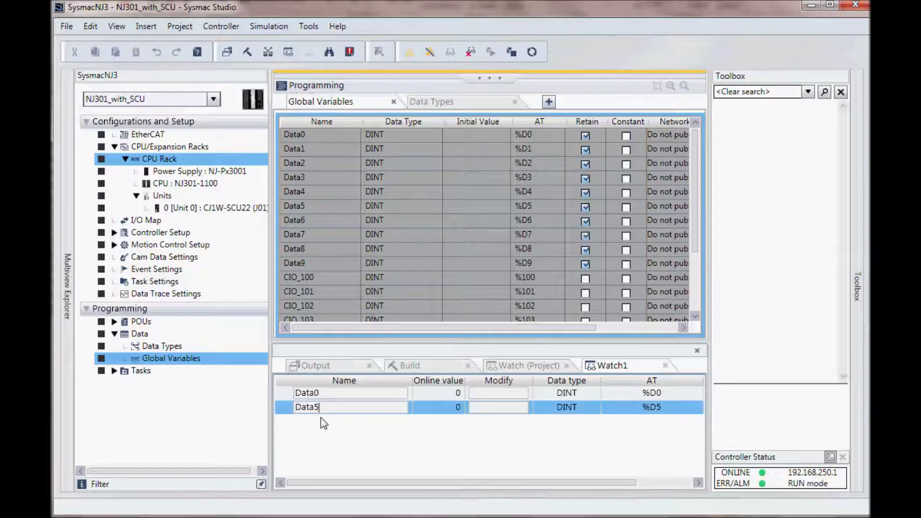
pyautogui.click(321, 422)
pyautogui.write('dat')
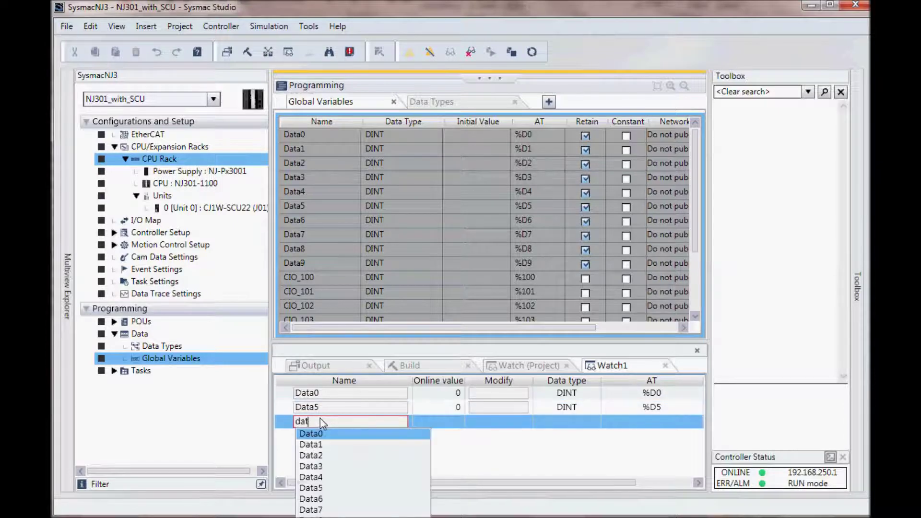
pyautogui.press('Down')
pyautogui.press('Down')
pyautogui.press('Down')
pyautogui.press('Down')
pyautogui.press('Down')
pyautogui.press('Down')
pyautogui.press('Down')
pyautogui.press('Down')
pyautogui.press('Down')
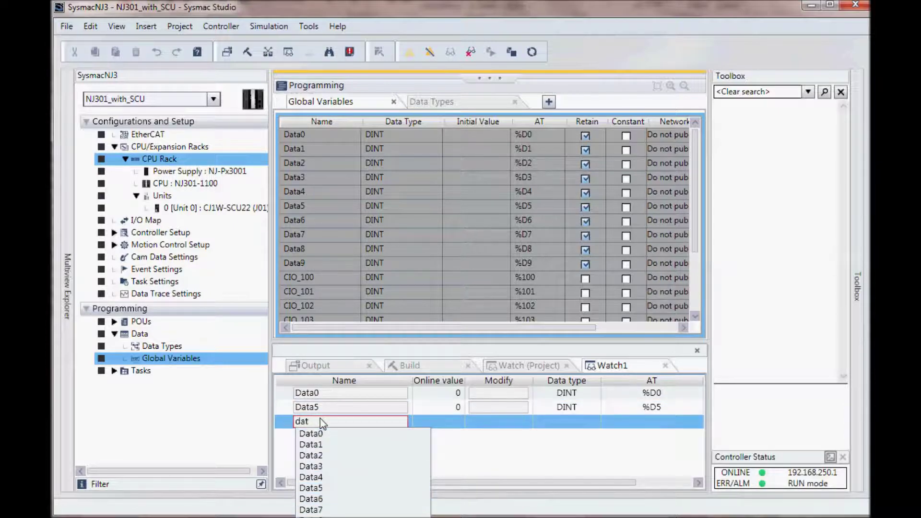
pyautogui.press('Return')
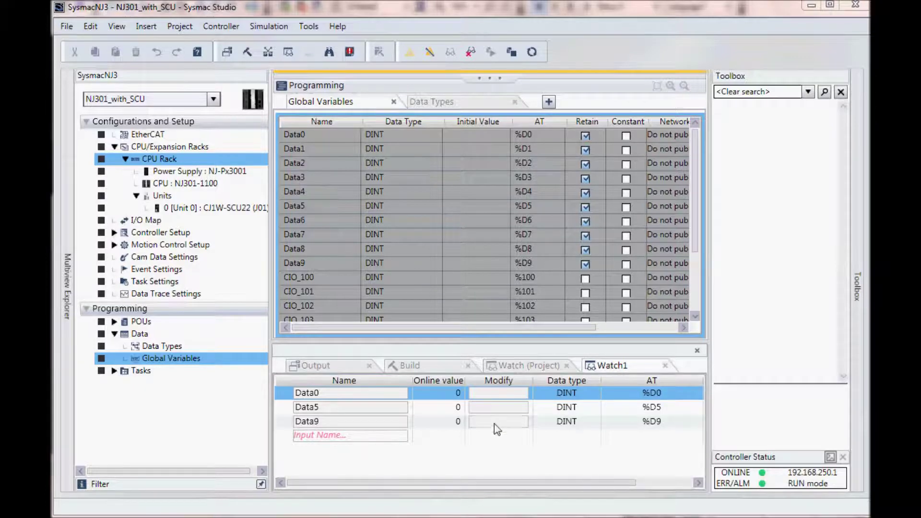
pyautogui.click(490, 395)
# Write 1234, 5678 and 9876 to Data0, Data5 and Data9 in Watch1
pyautogui.write('12')
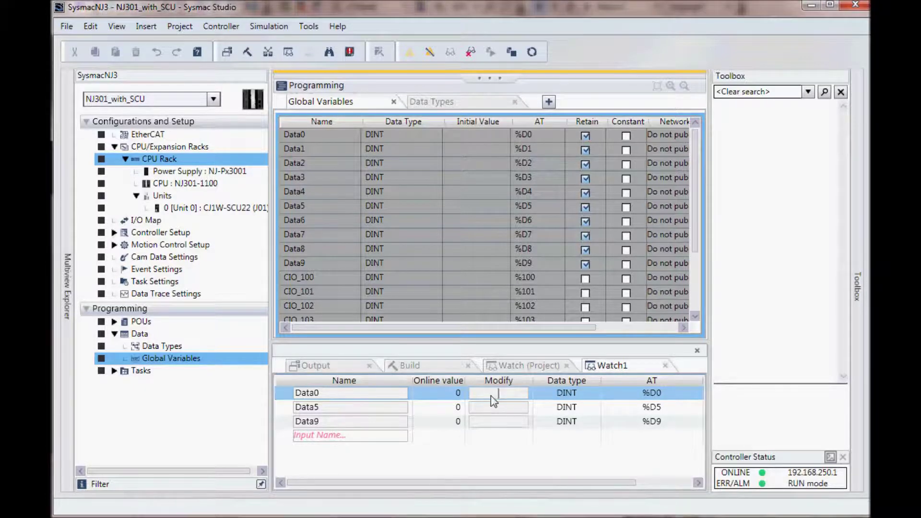
pyautogui.write('34')
pyautogui.click(501, 408)
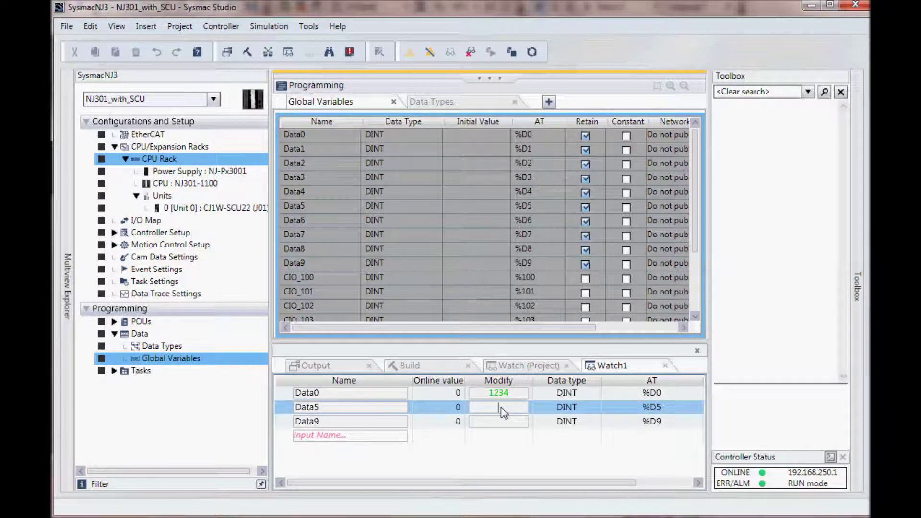
pyautogui.write('5678')
pyautogui.press('Return')
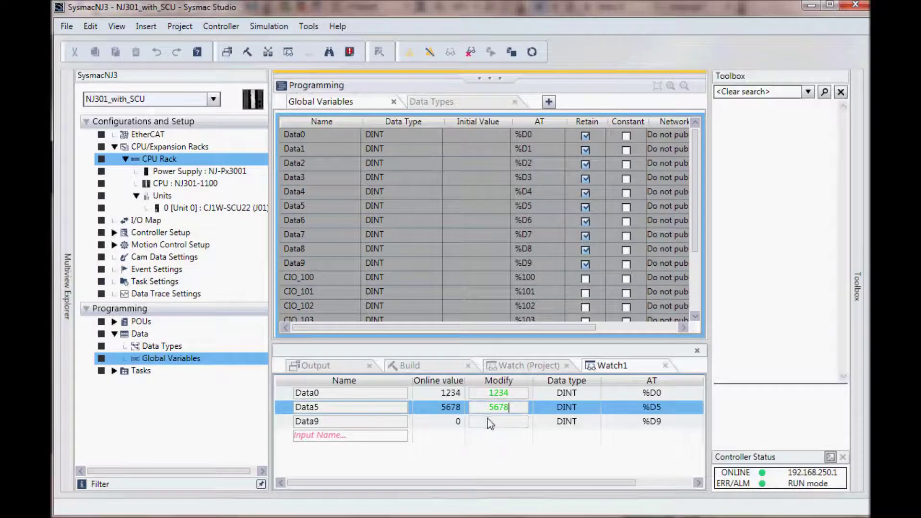
pyautogui.click(489, 423)
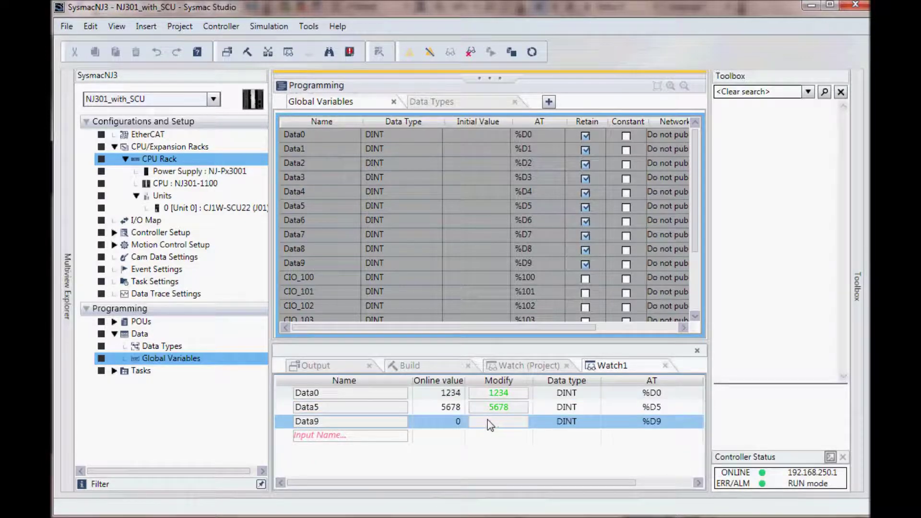
pyautogui.write('9876')
pyautogui.press('Return')
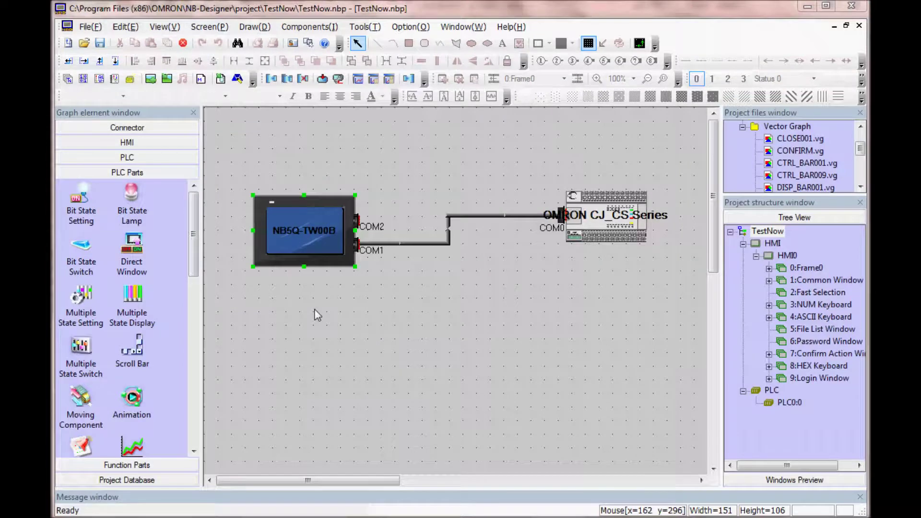
# Check the NB5Q HMI's COM1 settings (RS232, 115200, even parity), then open Frame0
pyautogui.doubleClick(307, 241)
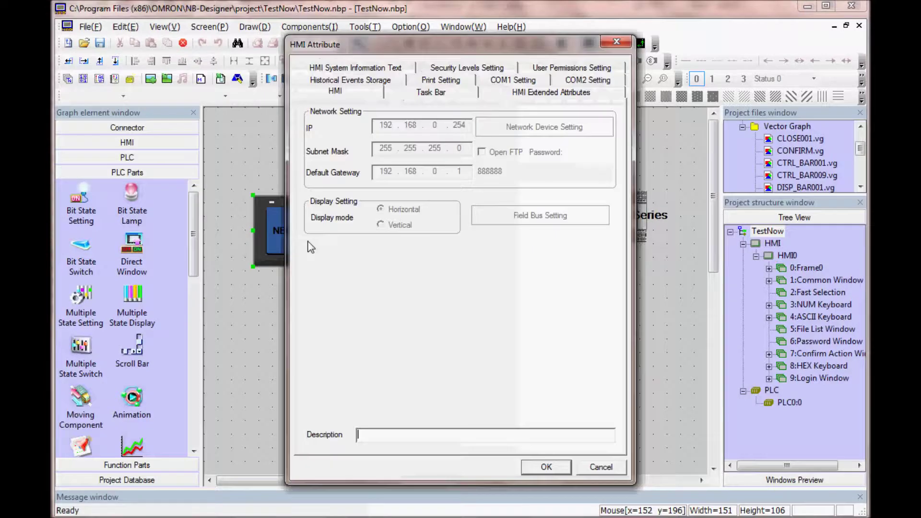
pyautogui.click(500, 84)
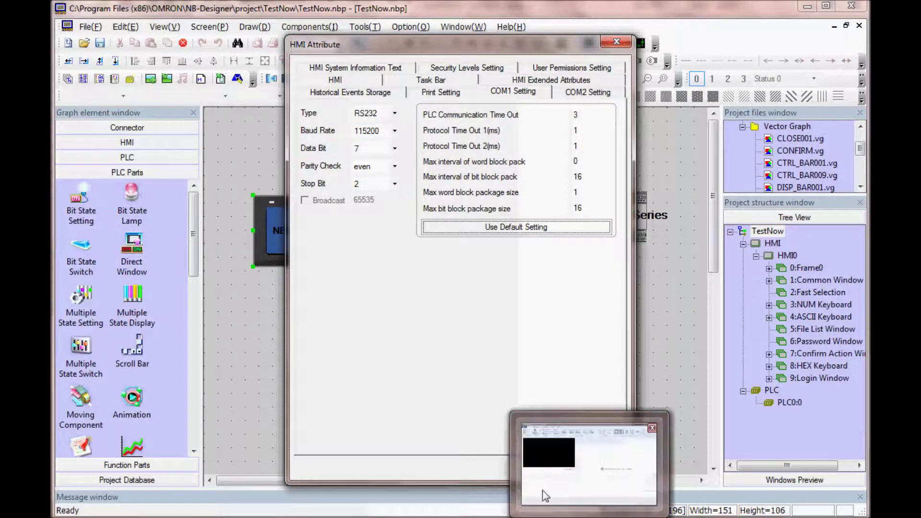
pyautogui.click(542, 464)
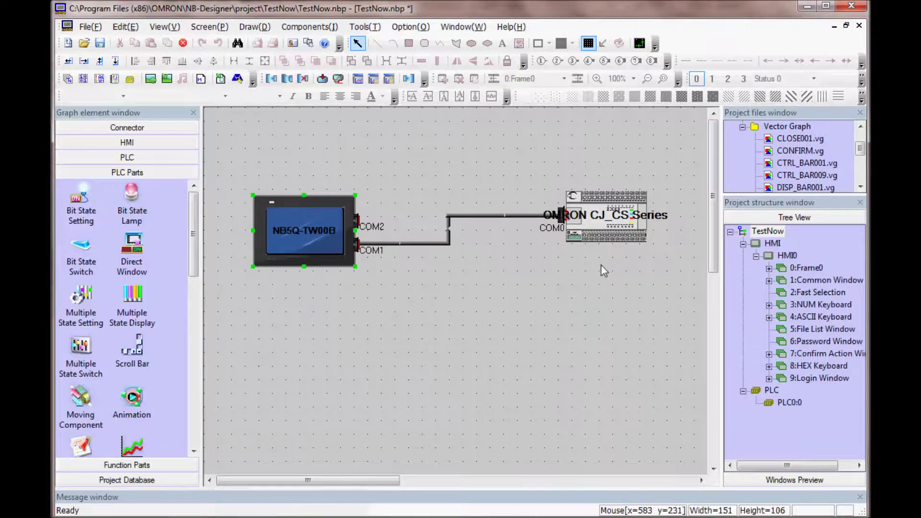
pyautogui.doubleClick(789, 268)
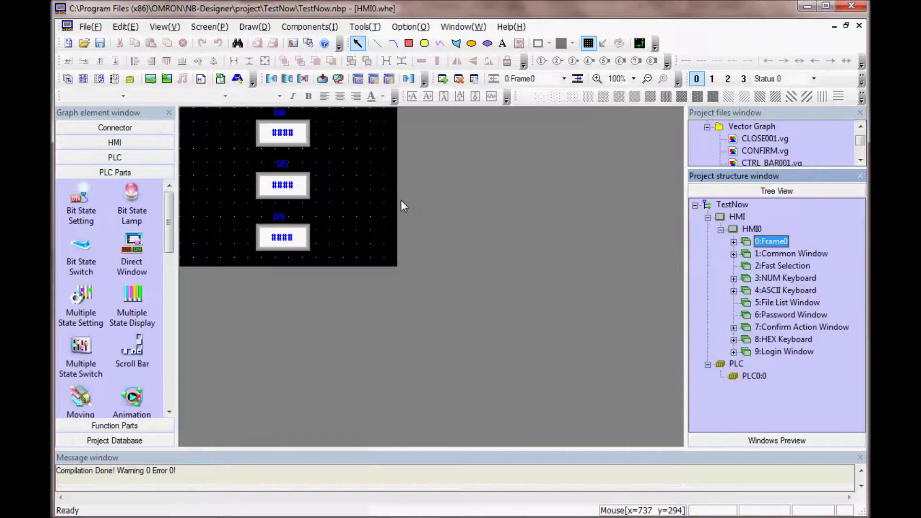
pyautogui.scroll(1, 289, 181)
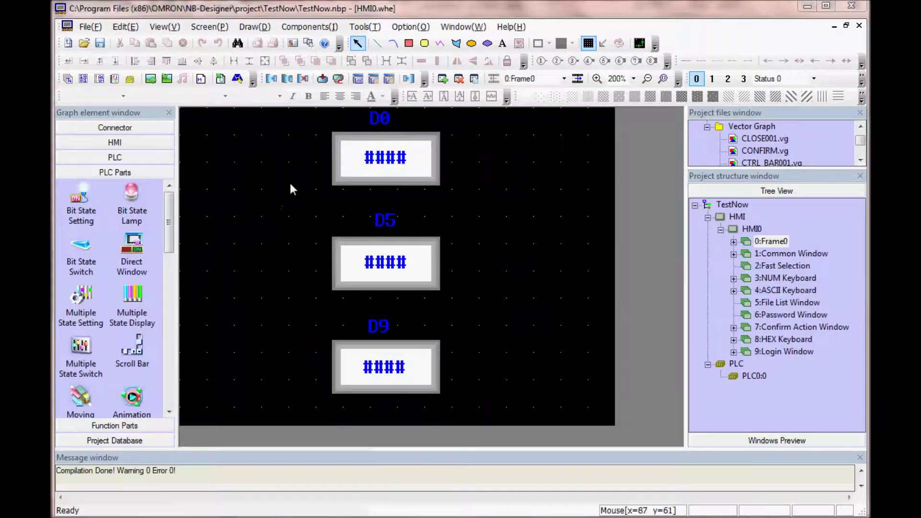
pyautogui.click(378, 160)
pyautogui.doubleClick(379, 162)
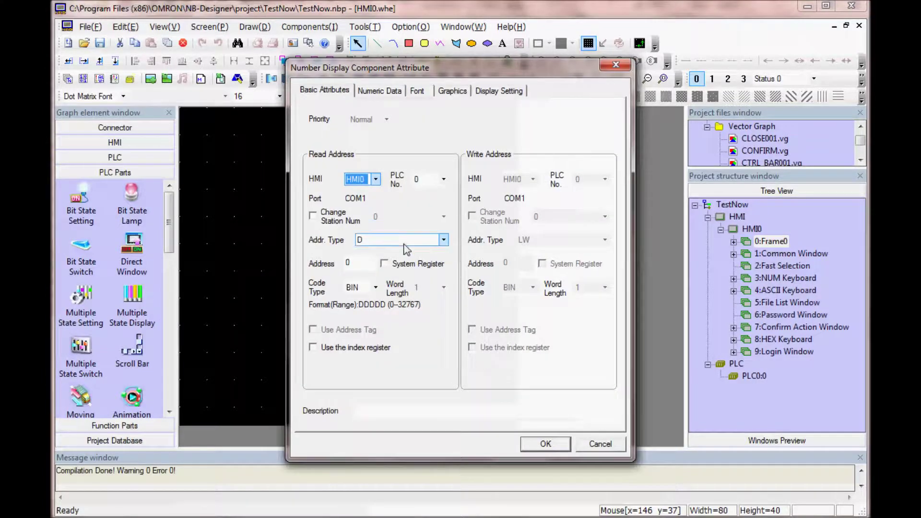
pyautogui.click(591, 445)
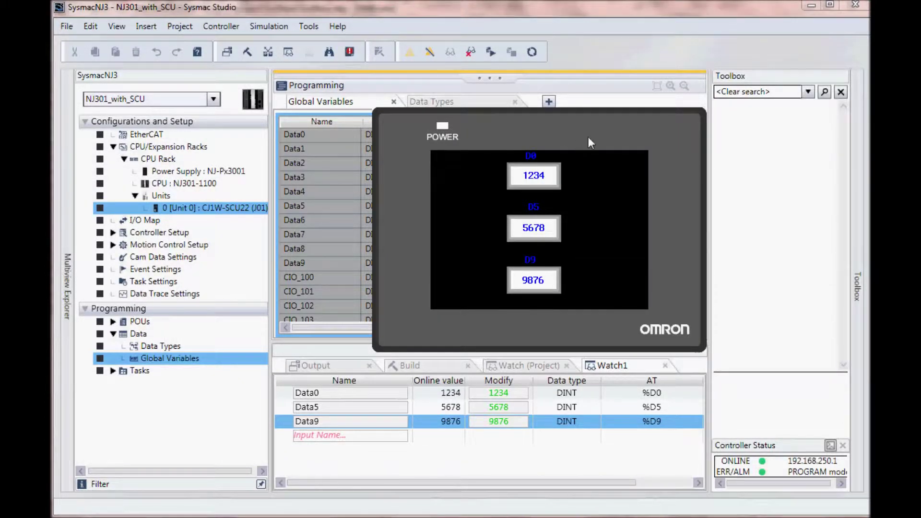
# Change D5 to 5522 using the HMI simulation's keypad
pyautogui.click(510, 390)
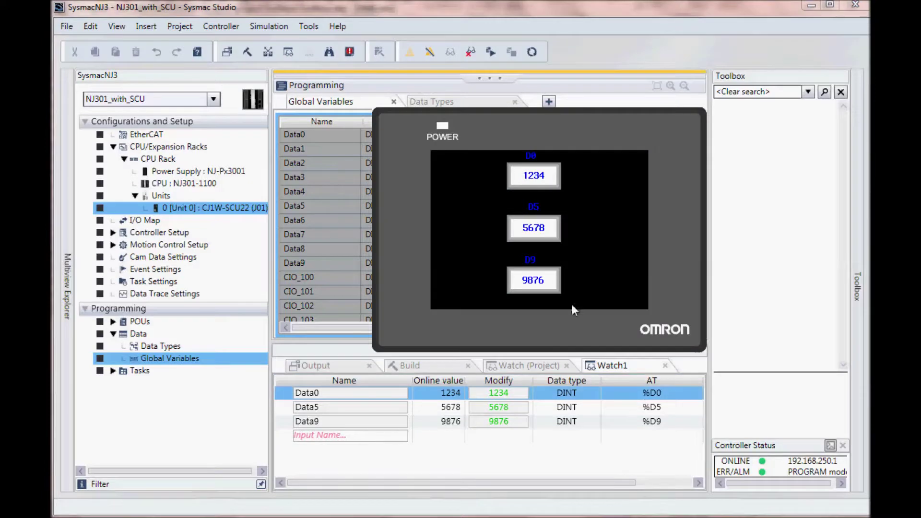
pyautogui.click(547, 233)
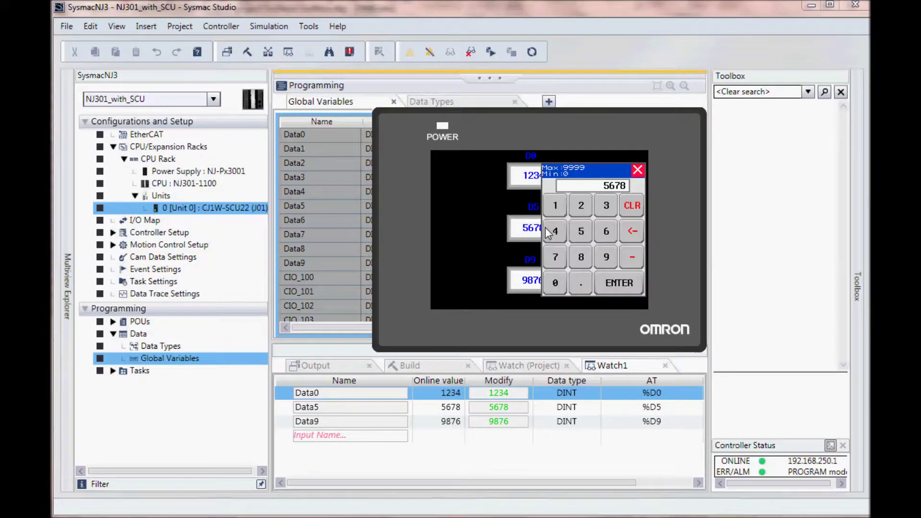
pyautogui.click(581, 234)
pyautogui.click(581, 233)
pyautogui.click(582, 209)
pyautogui.click(582, 210)
pyautogui.click(619, 283)
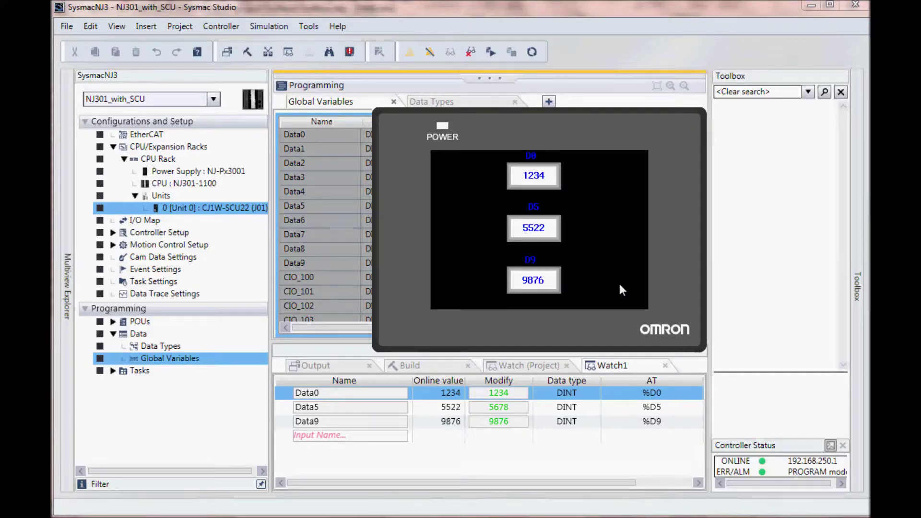